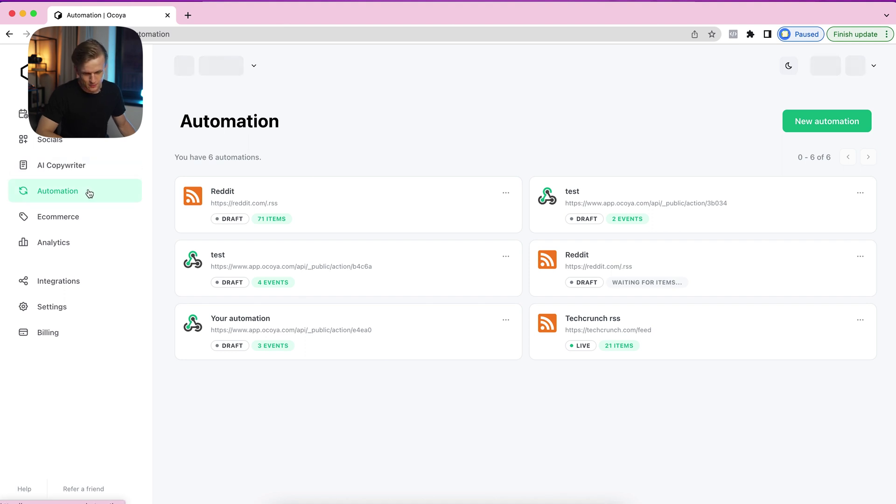
Step: Create a new RSS automation named 'Techcrunch' and save it to reach its configuration
click(819, 125)
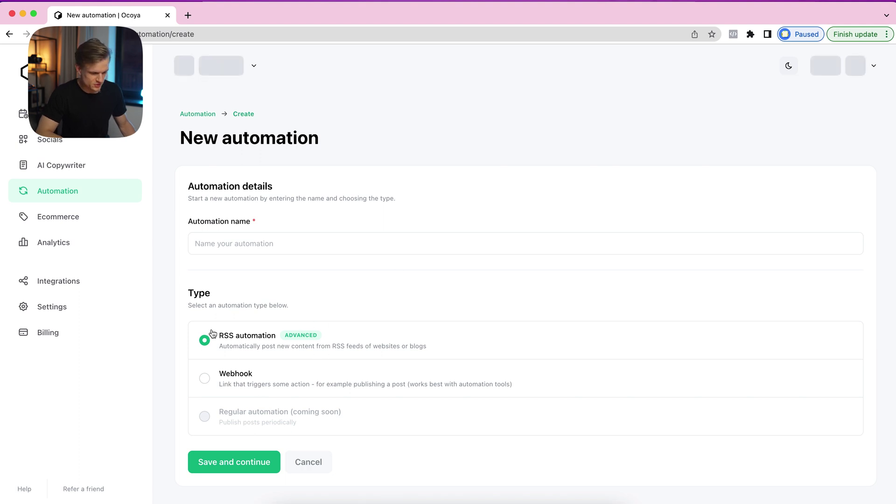
click(255, 245)
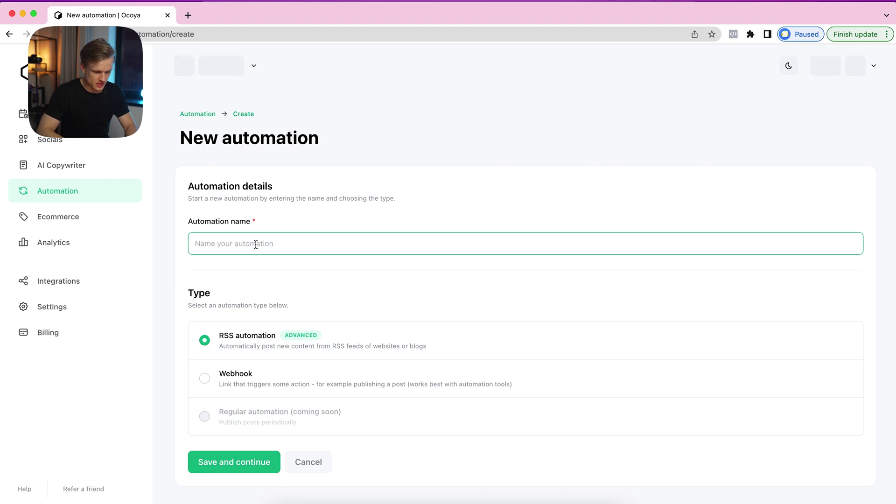
text(Techcrunch)
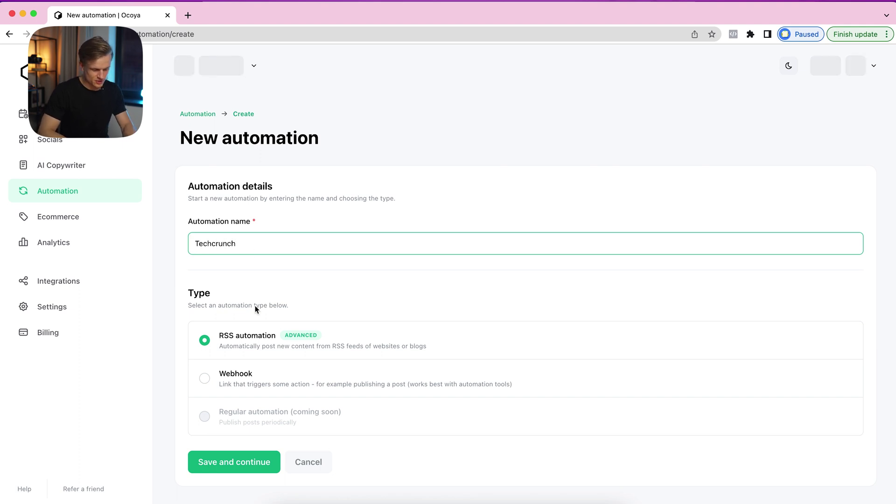
click(247, 462)
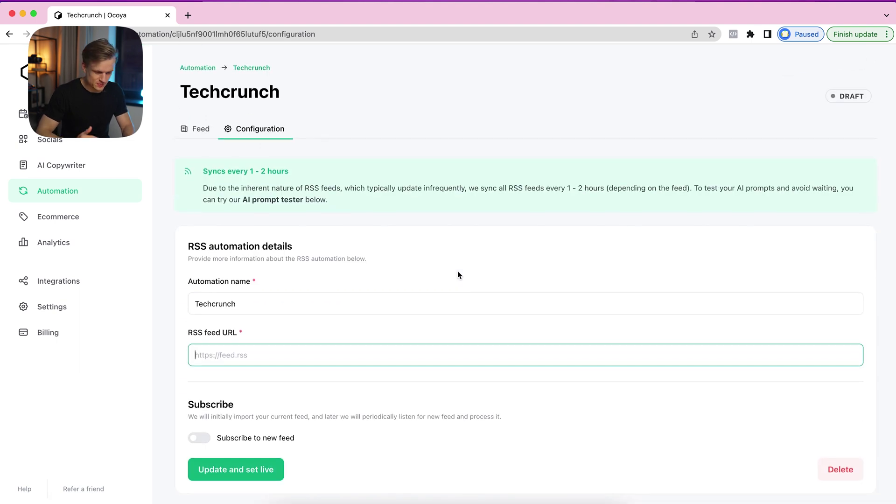
click(310, 375)
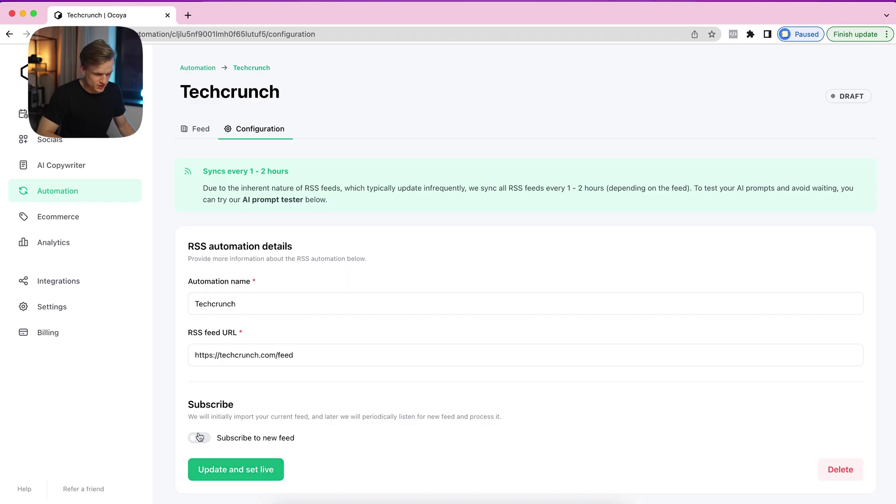
click(201, 439)
scroll(135, 233, down, 6)
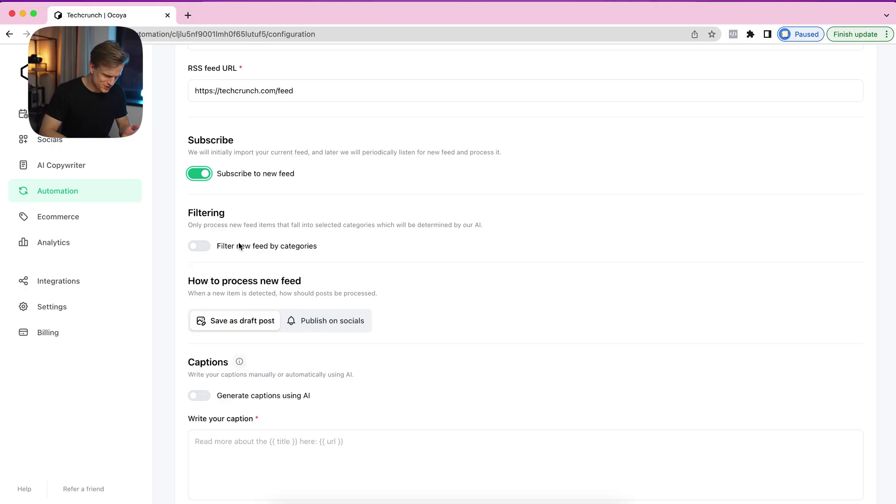
Step: Switch on the Filter new feed by categories toggle for the Techcrunch automation
click(240, 245)
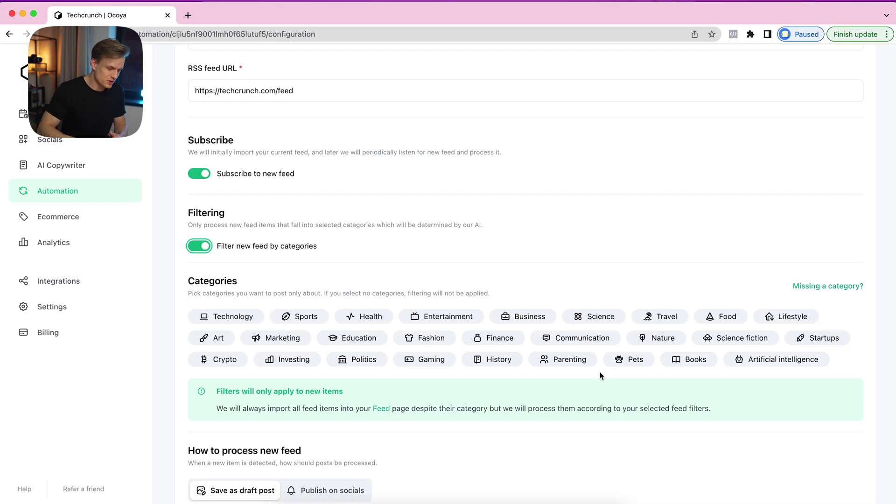
Step: Switch the Filter new feed by categories toggle back off, leaving no category filter
click(207, 246)
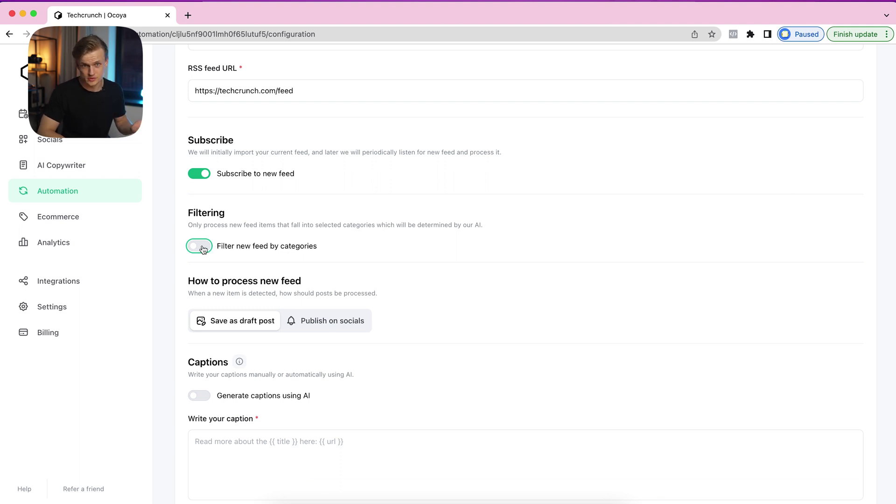
scroll(203, 248, down, 2)
double_click(208, 223)
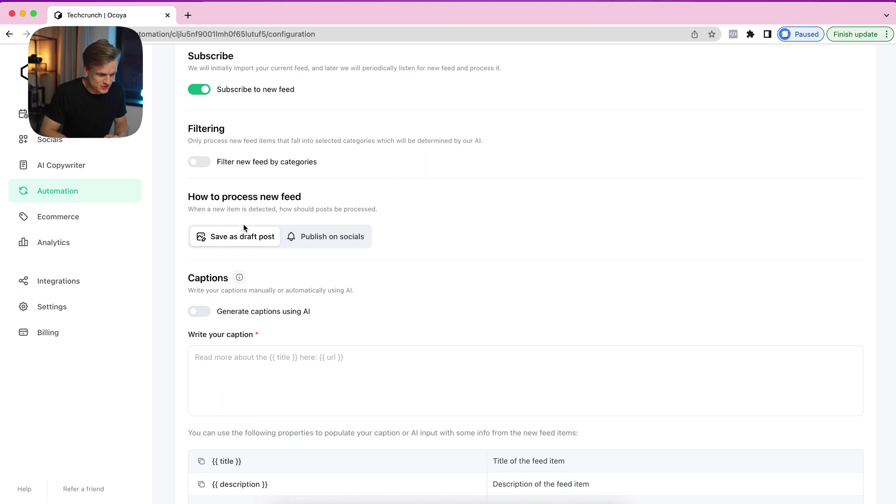
Step: Enable AI captions with the prompt 'A witty social media caption of maximum 3 sentences.' and test it
scroll(252, 233, down, 3)
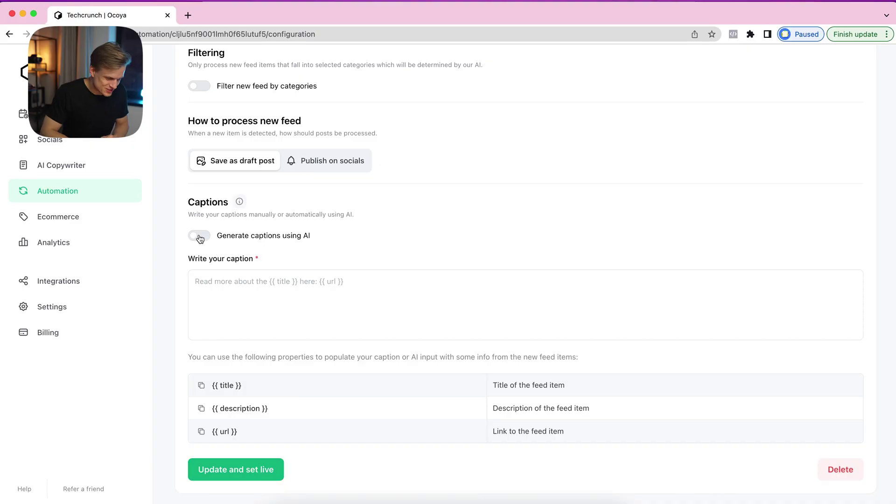
click(199, 237)
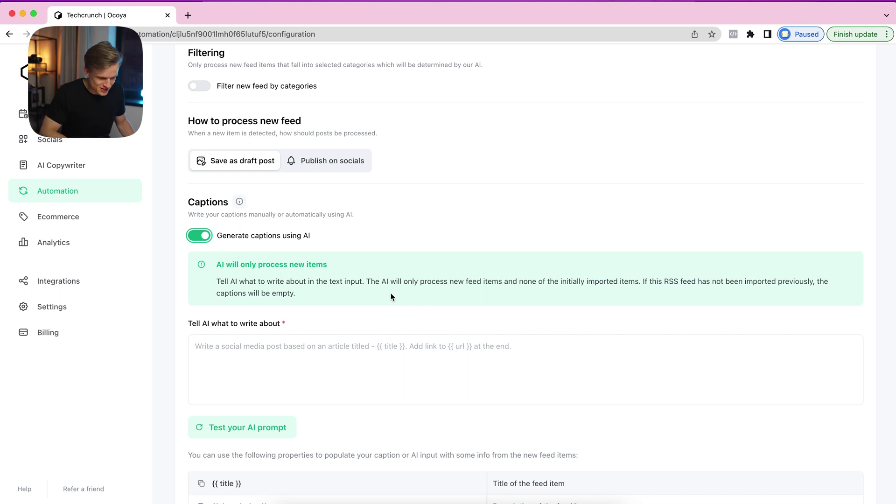
click(380, 358)
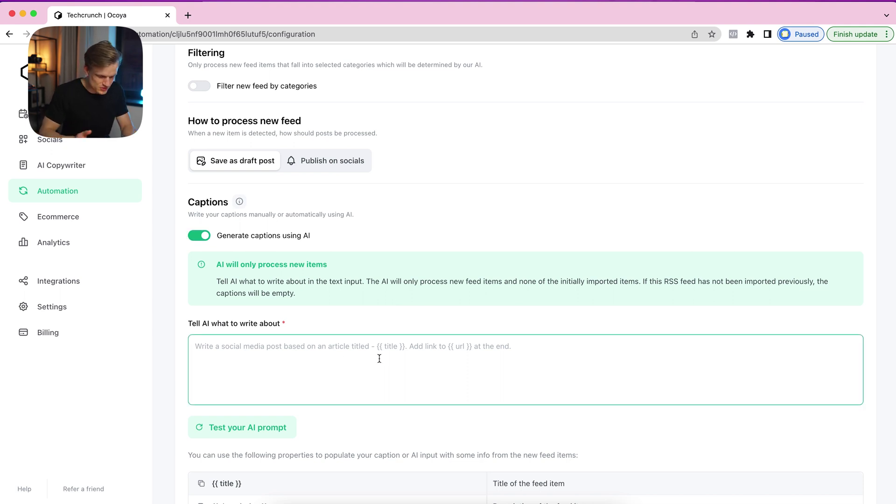
text(A witty social media caption of maximum 3 sentences.)
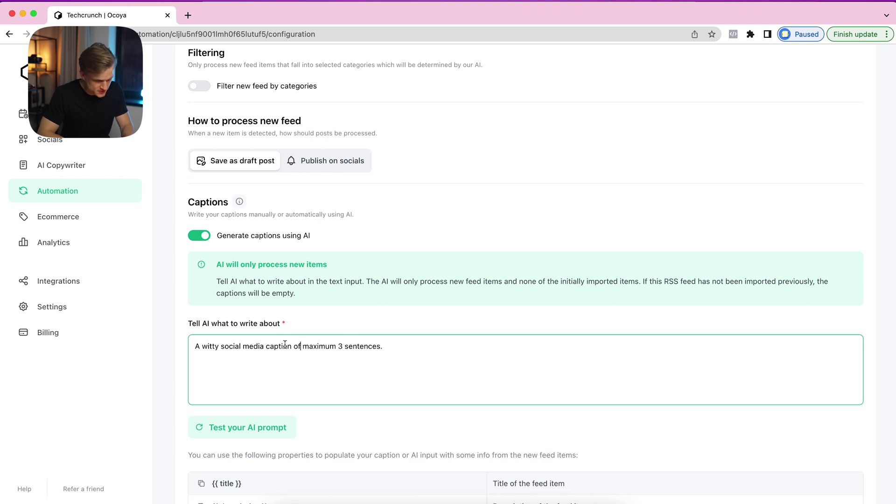
click(283, 428)
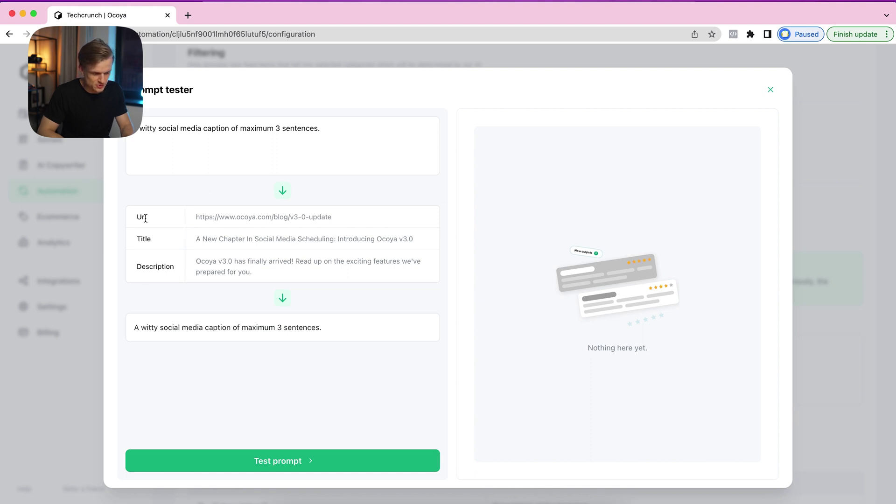
Step: Review the sample article and generated caption in the prompt tester, then close it
drag(255, 272, 200, 260)
click(246, 269)
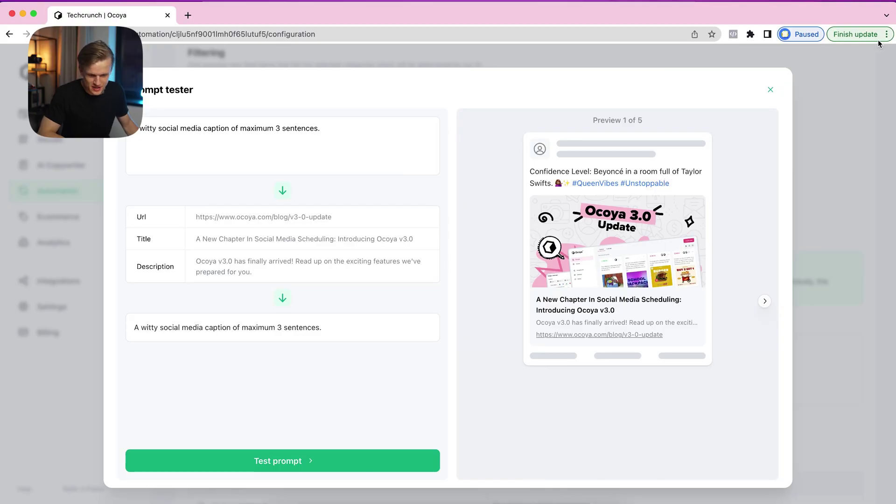
key(Escape)
scroll(243, 402, down, 3)
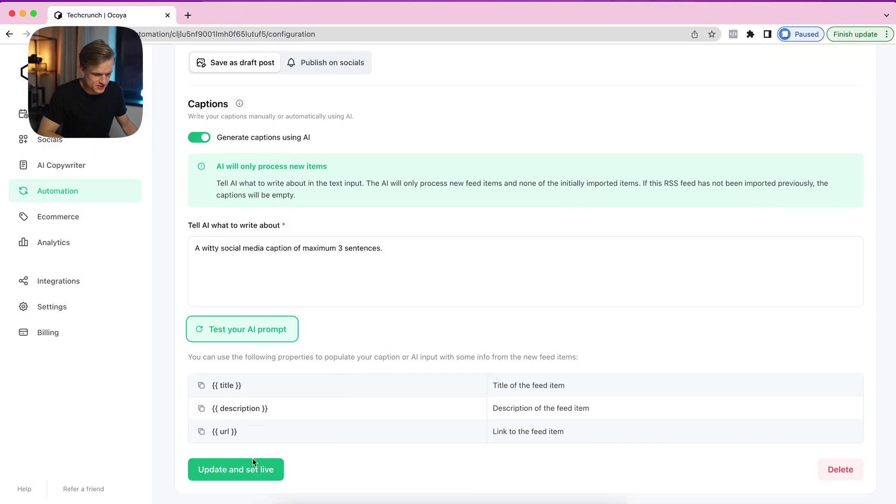
Step: Set the Techcrunch automation live, then view the Techcrunch rss feed and the Lucid article's options
click(248, 474)
click(86, 191)
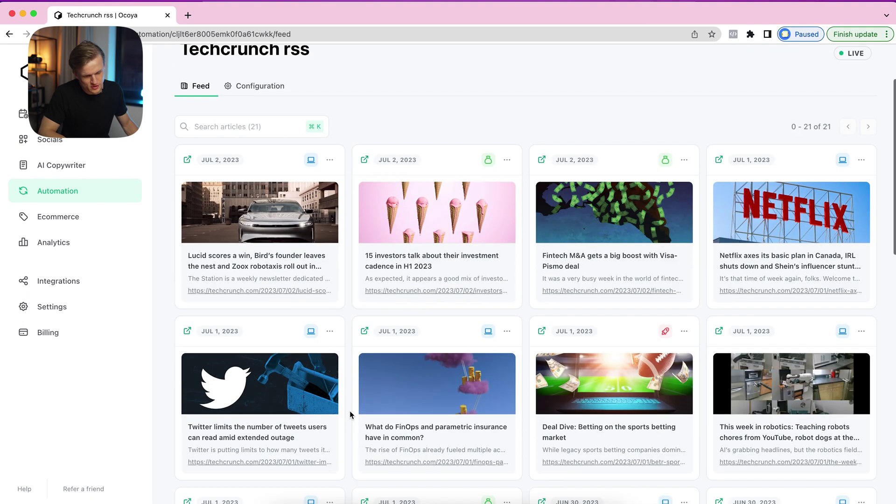
scroll(351, 413, down, 1)
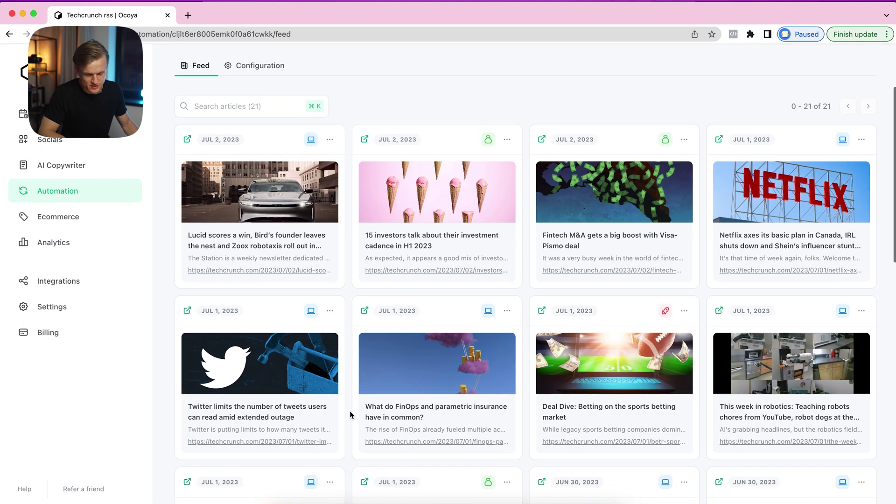
scroll(351, 413, down, 1)
scroll(351, 414, up, 1)
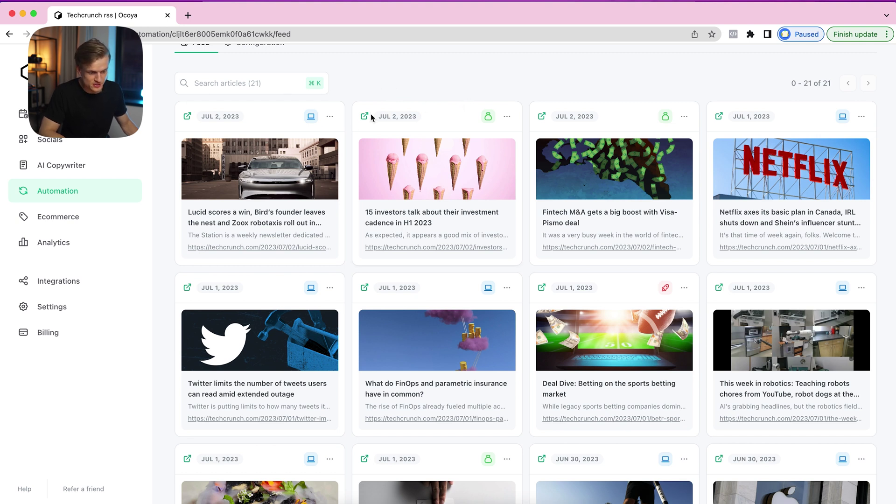
click(328, 118)
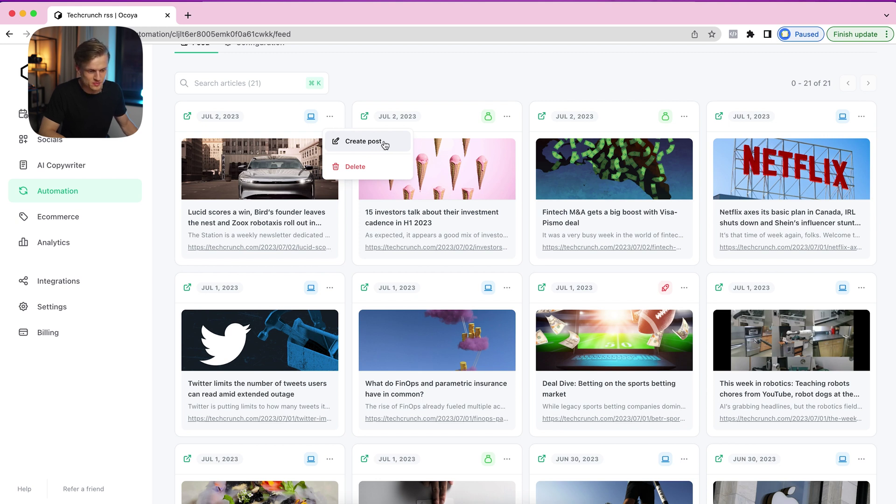
click(365, 142)
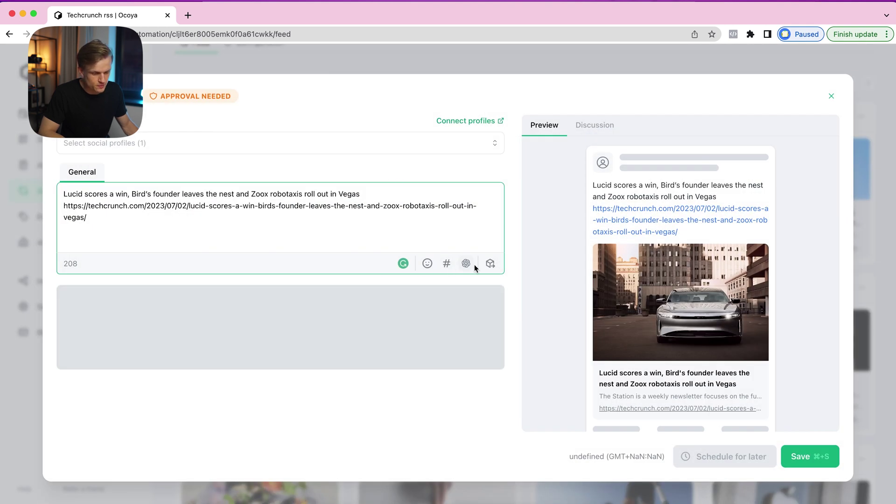
key(Escape)
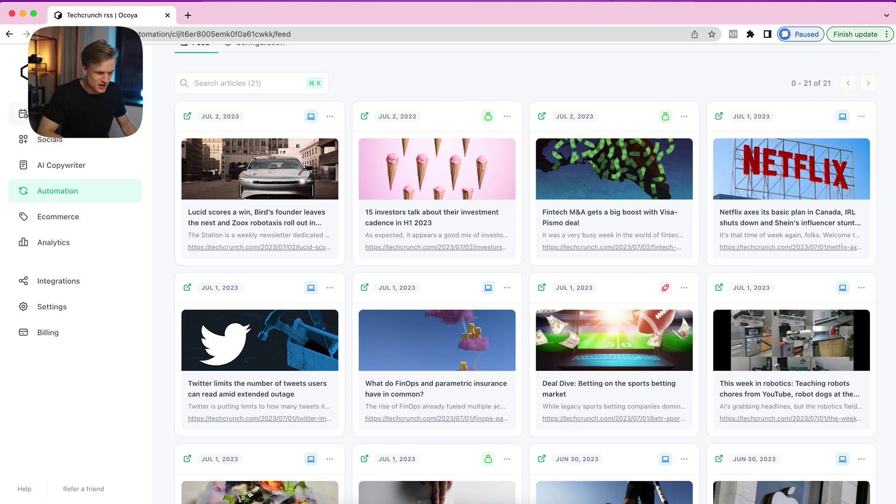
Step: Open the Lucid draft post from the Planner in the editor
click(52, 114)
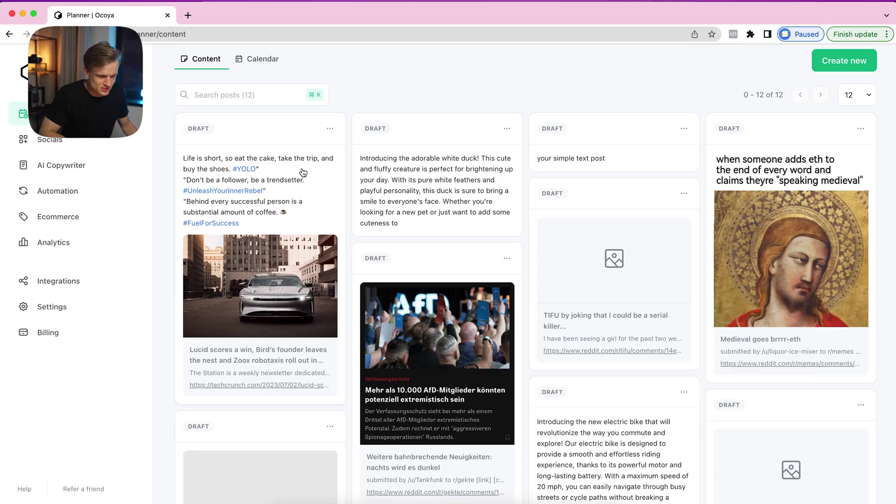
click(301, 175)
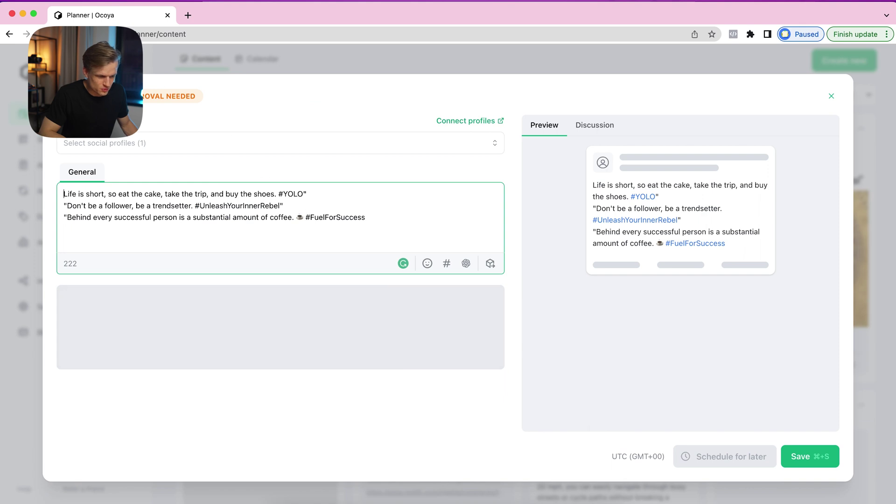